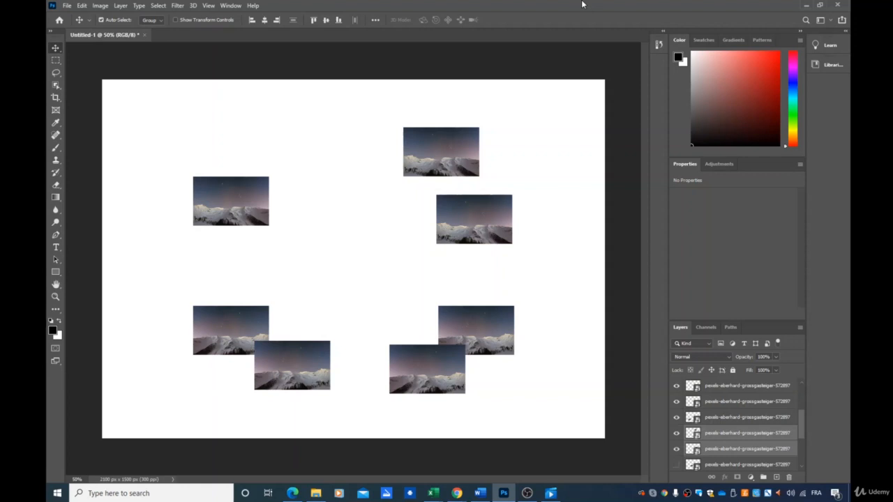
Unlink the first three mountain picture layers below Layer 1, and unlink the fourth picture layer beneath them as well.
scroll(750, 437, "up", 1)
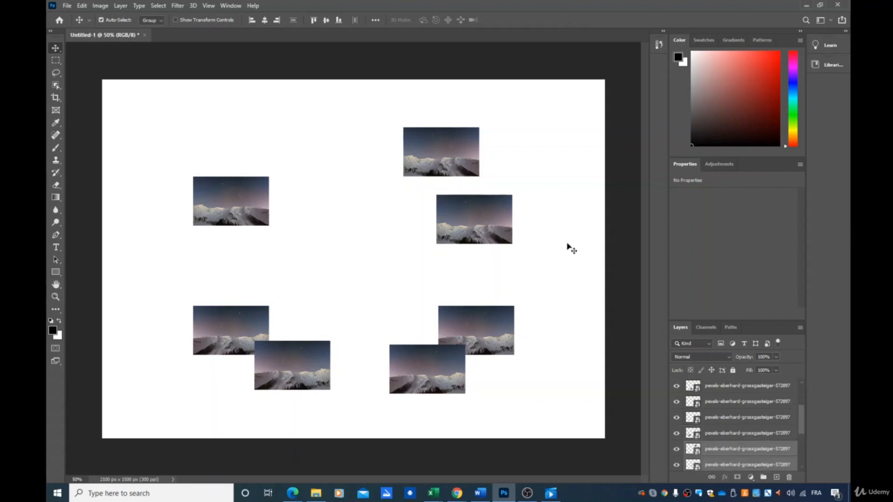
scroll(735, 420, "up", 2)
scroll(734, 419, "down", 1)
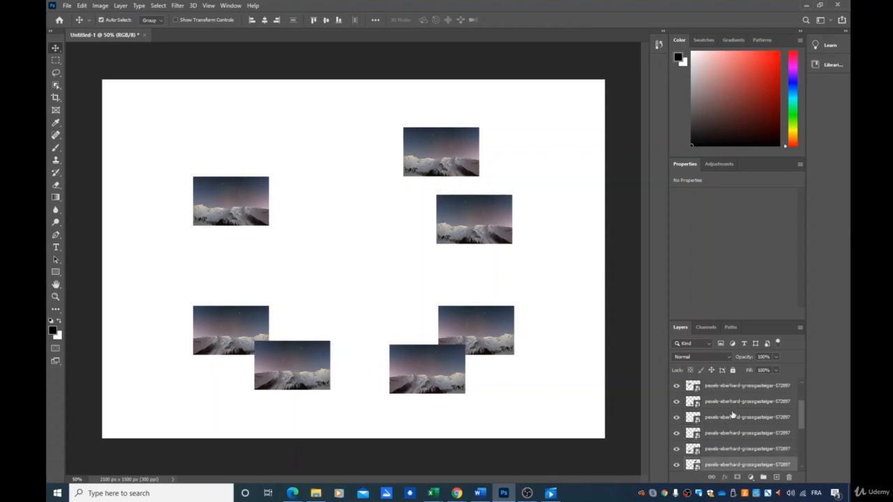
scroll(732, 414, "up", 1)
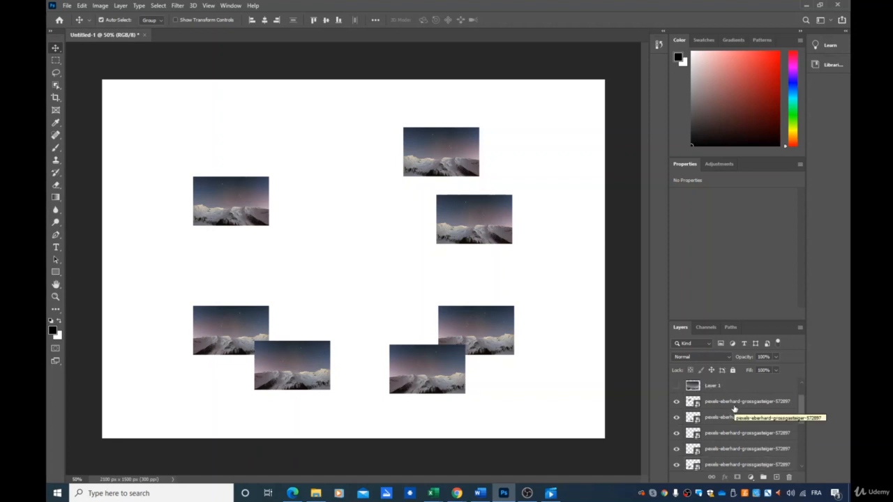
left_click(734, 407)
left_click(726, 419, "shift")
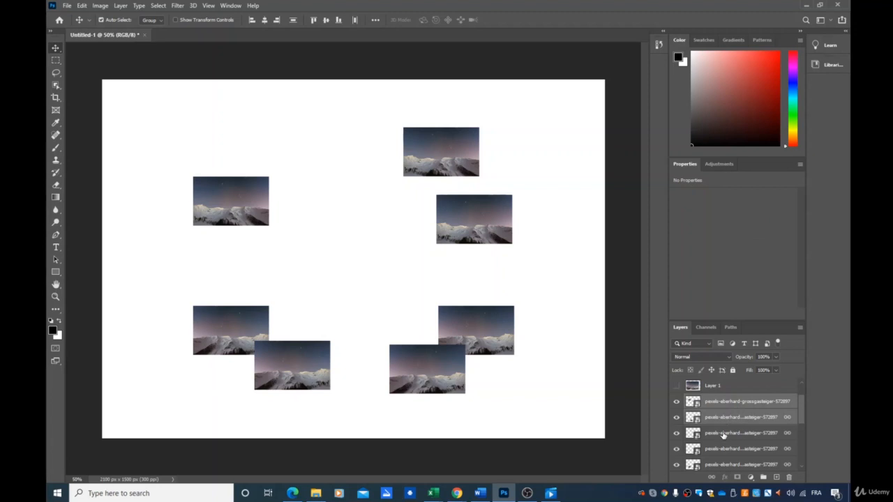
left_click(723, 434, "shift")
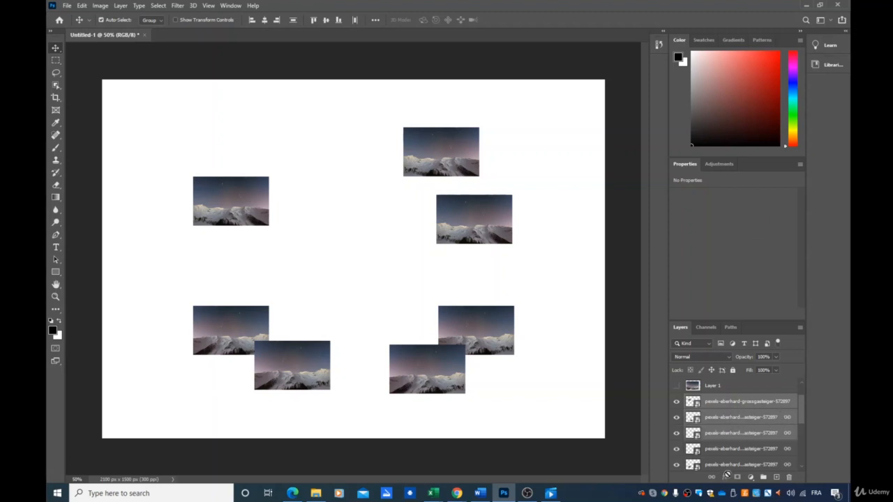
left_click(711, 477)
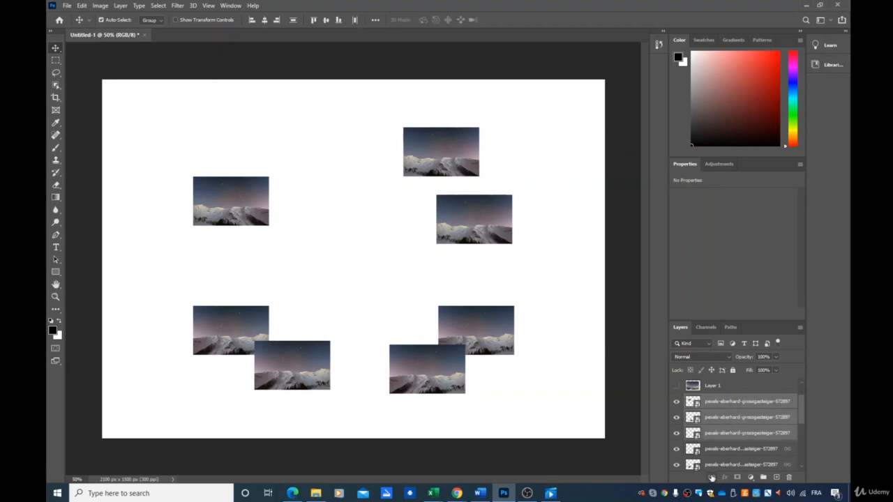
left_click(741, 448)
left_click(711, 477)
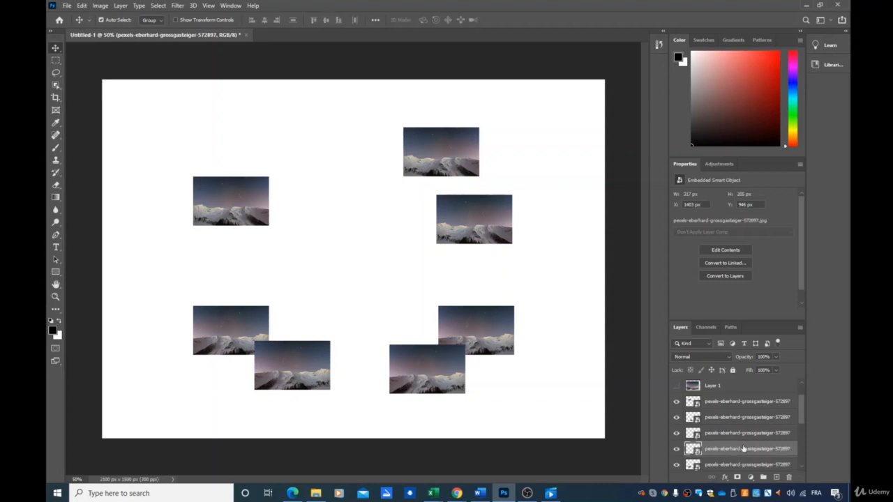
Group the first three mountain picture layers below Layer 1 into a new group named Group 1.
scroll(746, 435, "down", 5)
scroll(746, 435, "up", 3)
scroll(746, 435, "down", 1)
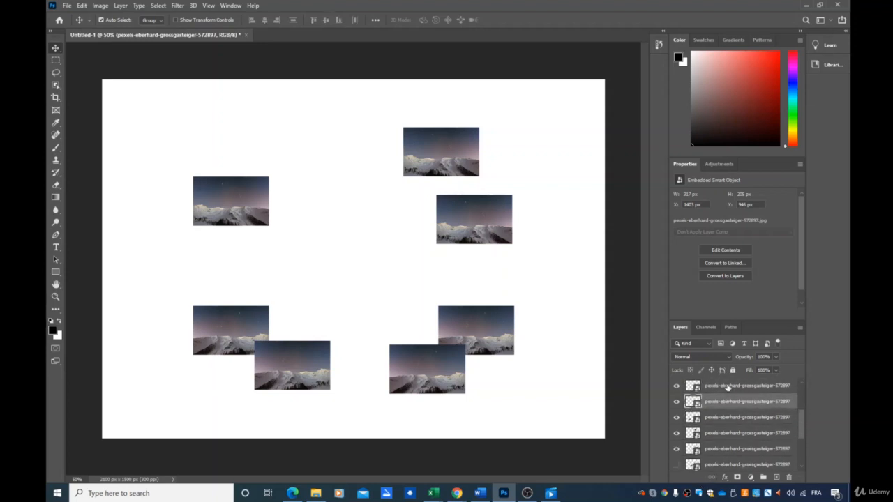
scroll(724, 402, "up", 4)
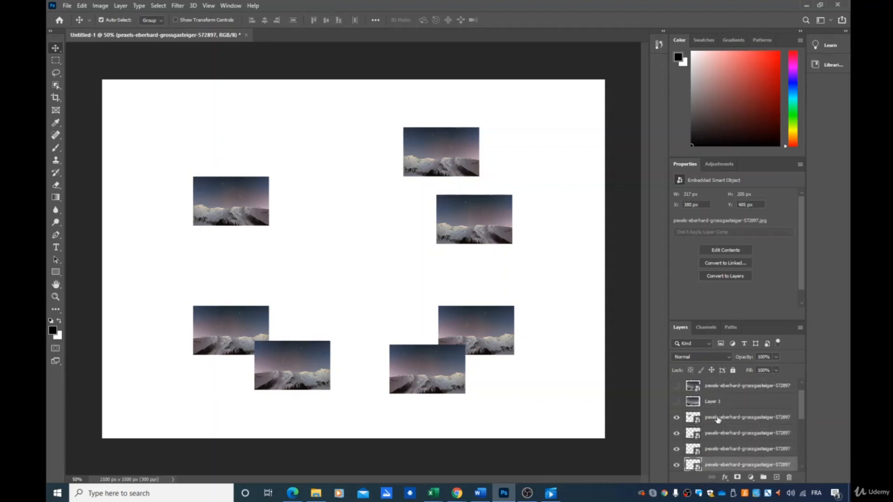
left_click(717, 417)
left_click(716, 434, "ctrl")
left_click(719, 449, "ctrl")
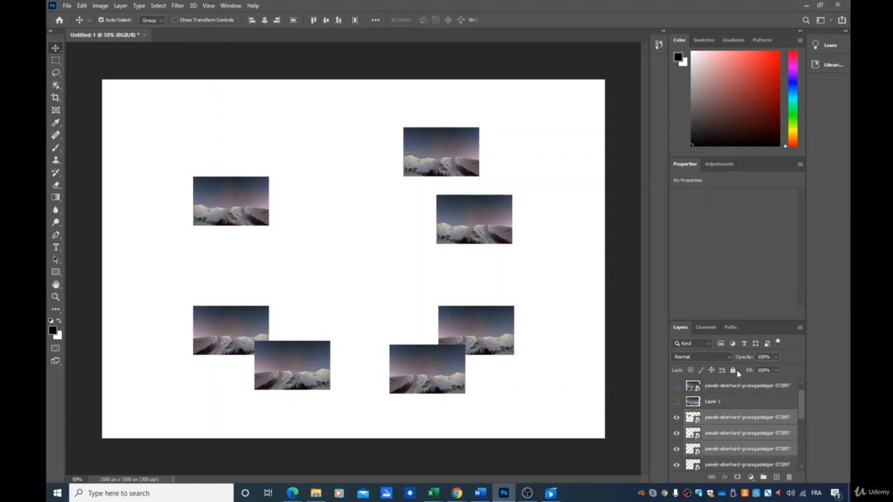
right_click(730, 432)
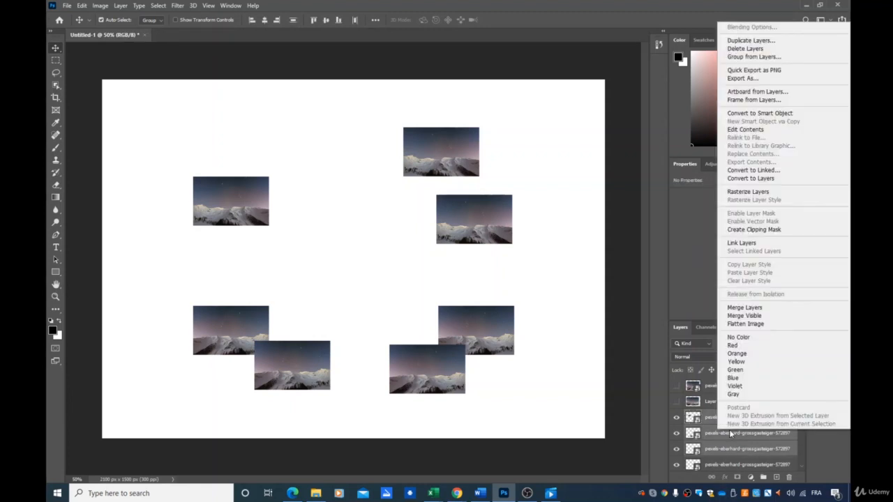
left_click(755, 58)
left_click(525, 149)
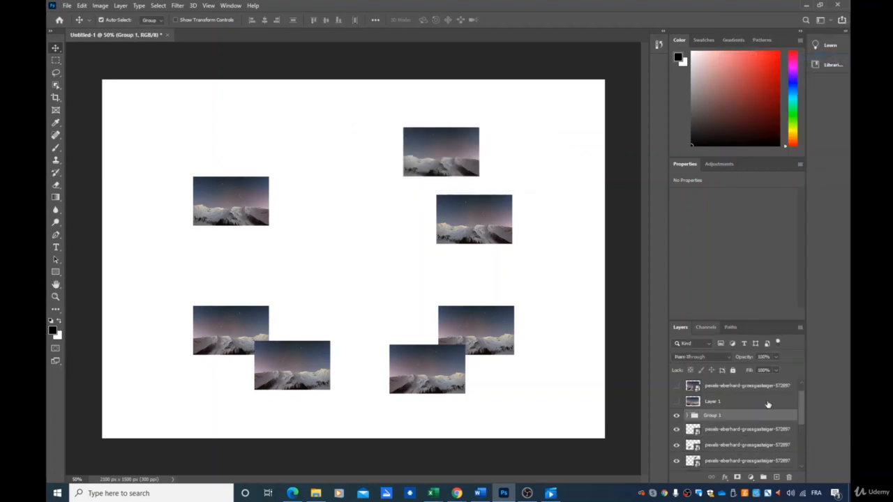
Group the four visible mountain picture layers directly below Group 1 into a new group named Group 2.
scroll(767, 405, "down", 1)
left_click(723, 415)
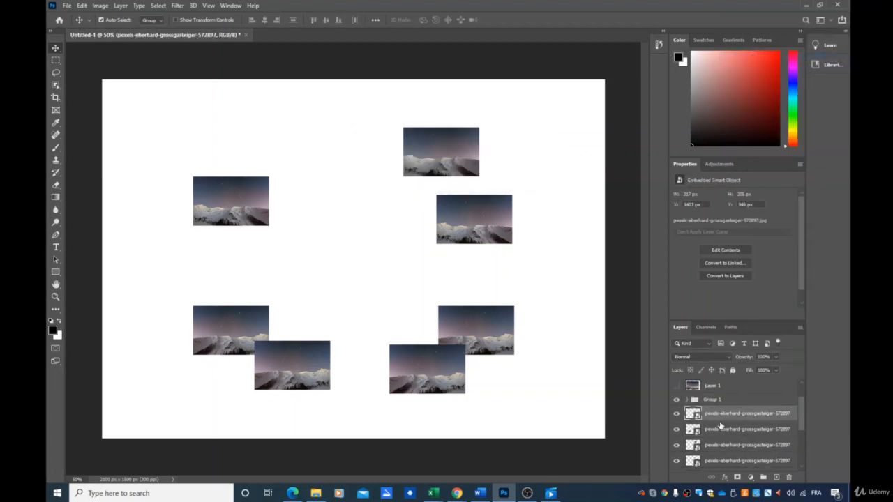
left_click(719, 429, "shift")
left_click(717, 449, "shift")
left_click(715, 461, "shift")
scroll(721, 438, "down", 1)
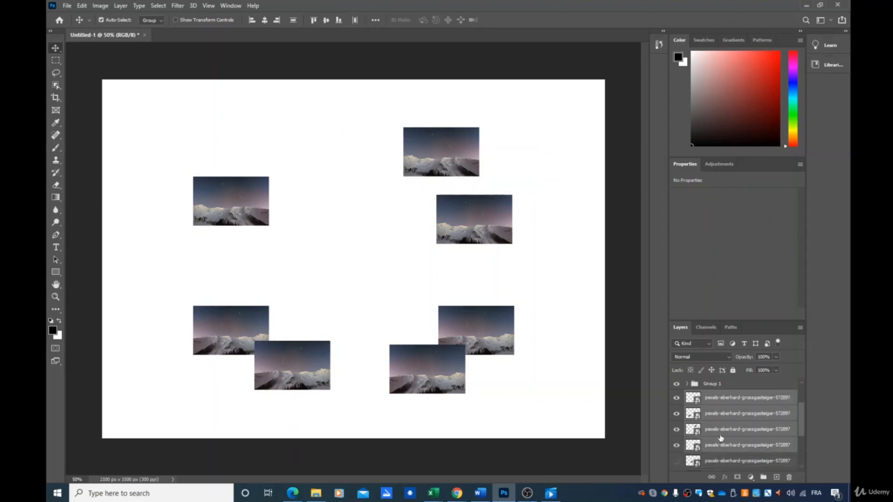
right_click(704, 413)
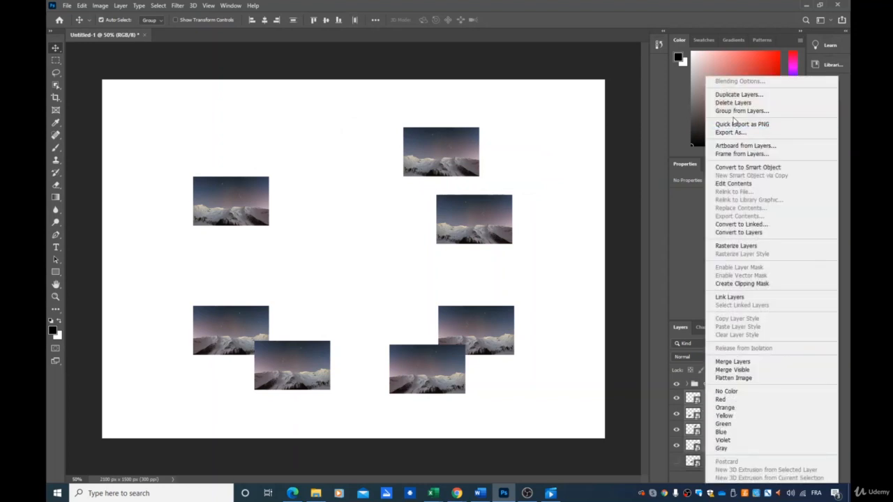
left_click(734, 113)
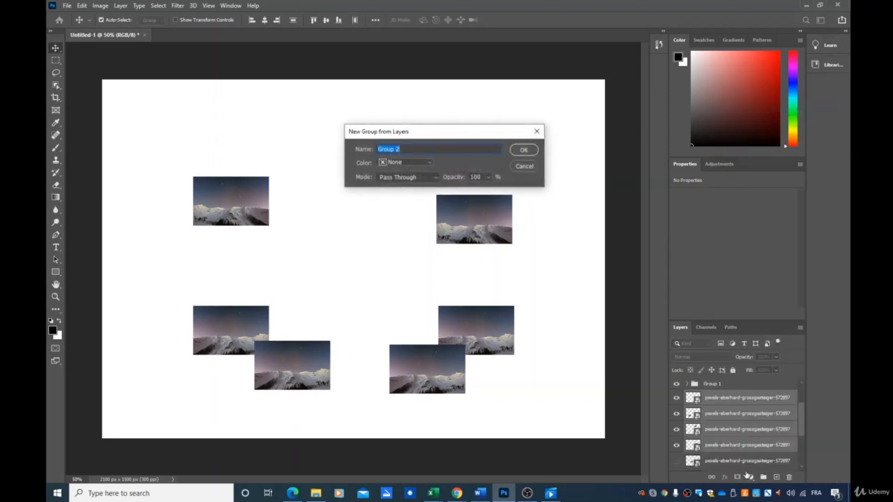
left_click(524, 149)
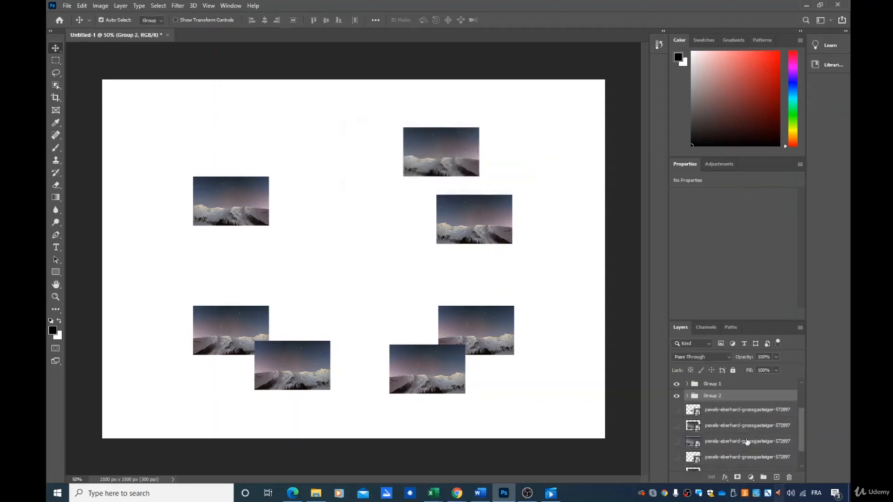
Expand Group 1 in the layer list to show the layers it contains.
scroll(747, 442, "up", 1)
left_click(695, 402)
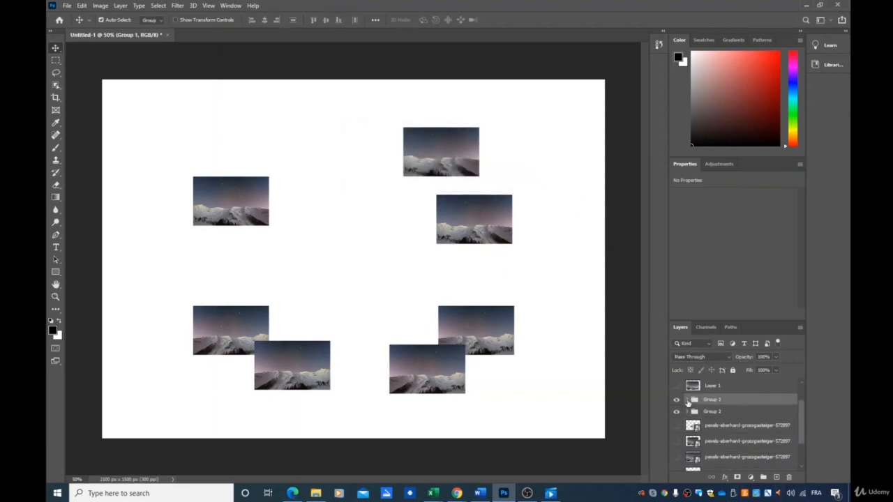
left_click(687, 400)
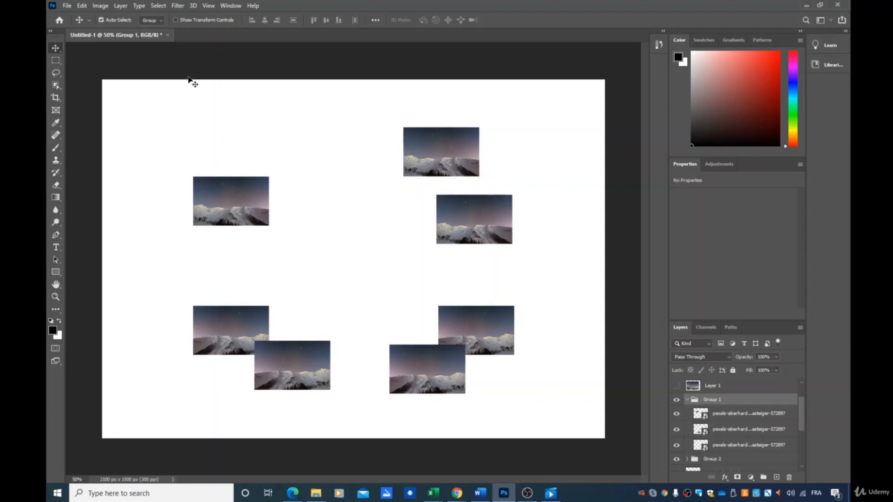
Set the Move tool's Auto-Select to Layer and individually reposition the upper-left, two upper-right and two lower-left mountain pictures on the canvas.
left_click(157, 25)
left_click(146, 35)
left_click(217, 206)
left_click_drag(217, 206, 266, 191)
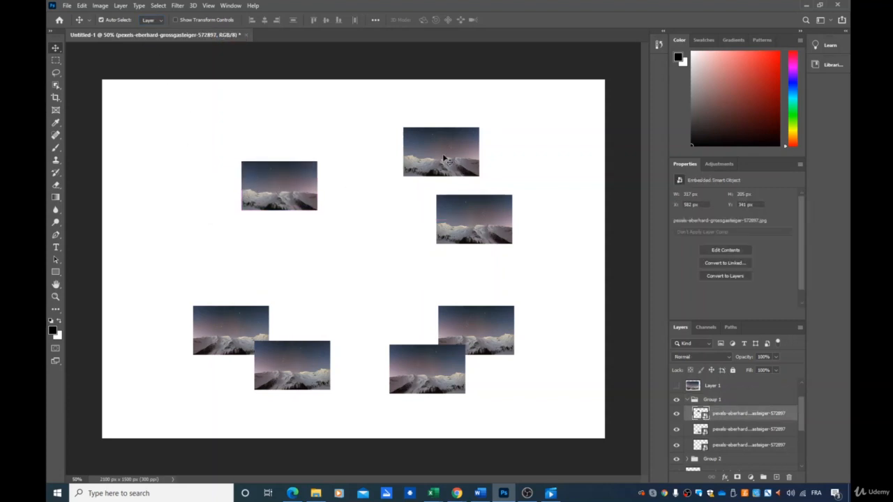
left_click_drag(444, 157, 468, 150)
left_click_drag(474, 219, 519, 220)
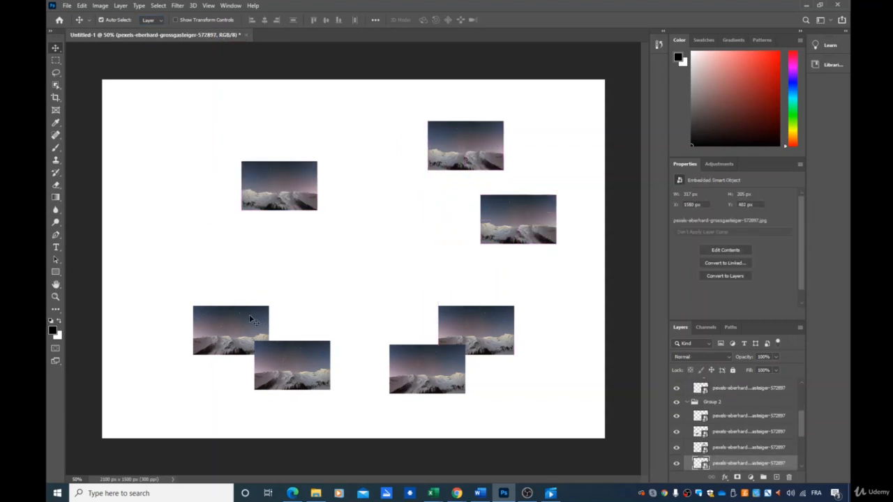
left_click_drag(250, 314, 181, 299)
left_click_drag(271, 359, 247, 367)
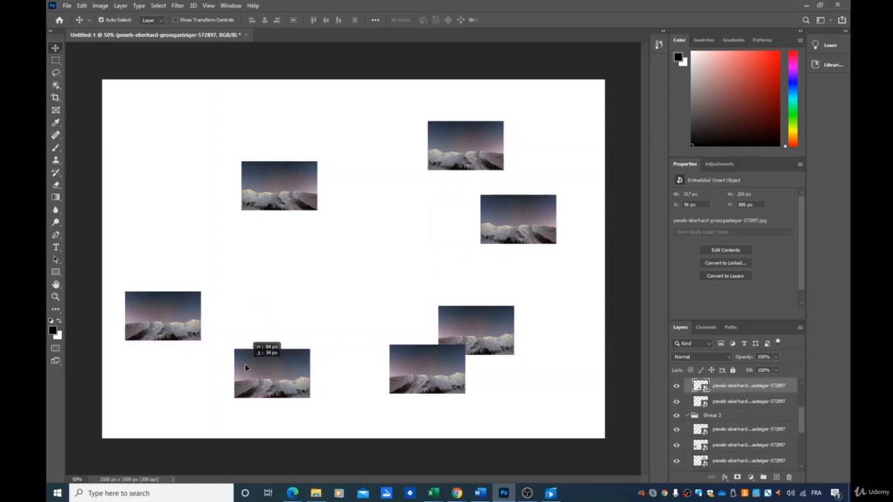
Set the Move tool's Auto-Select to Group and move all Group 1 pictures together down and to the left on the canvas.
left_click(160, 21)
left_click(153, 31)
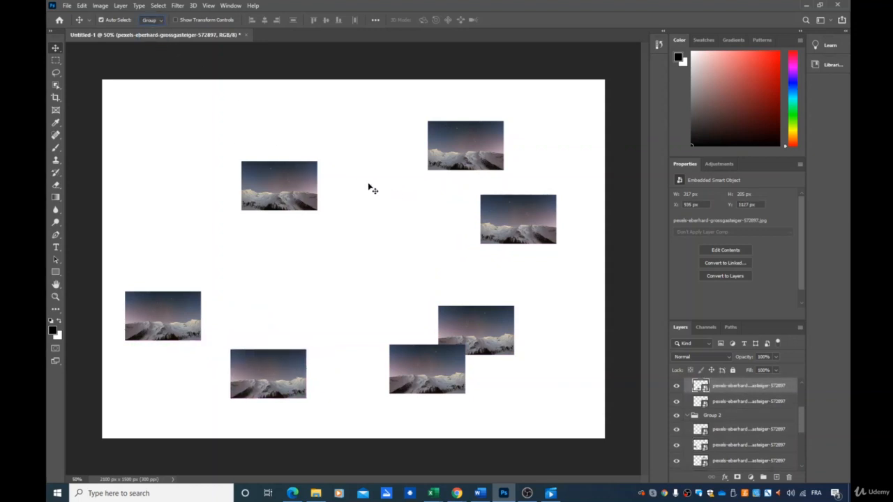
left_click_drag(282, 183, 269, 143)
left_click_drag(267, 224, 236, 199)
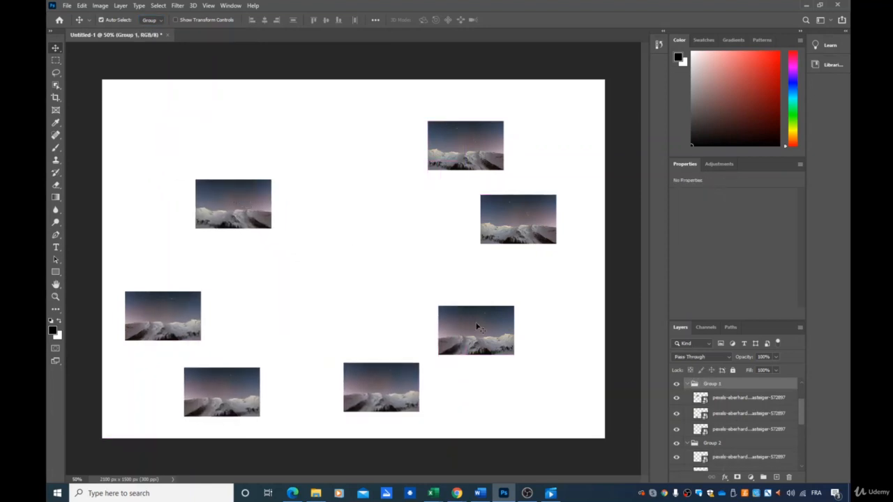
Move Group 2 and Group 1 as whole sets, each ending slightly higher and further right on the canvas.
left_click_drag(490, 340, 503, 305)
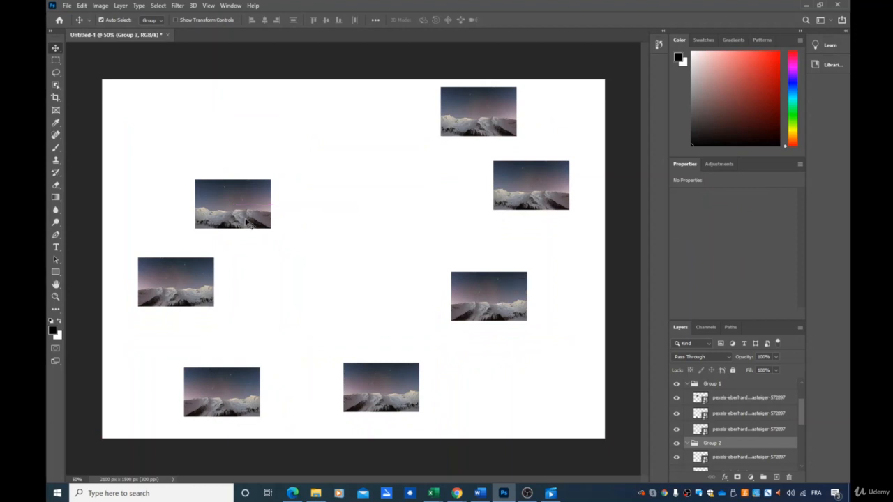
left_click_drag(245, 219, 245, 202)
left_click_drag(478, 288, 499, 290)
left_click_drag(199, 189, 224, 199)
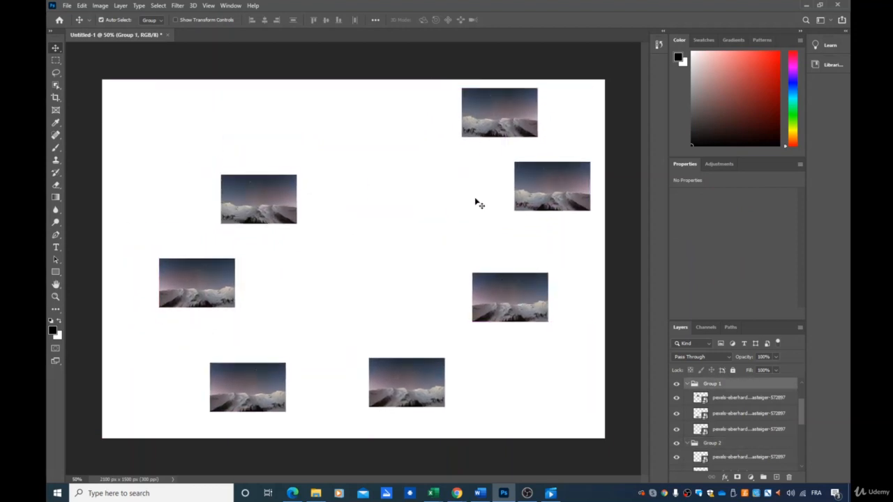
left_click(528, 196)
left_click_drag(528, 194, 475, 201)
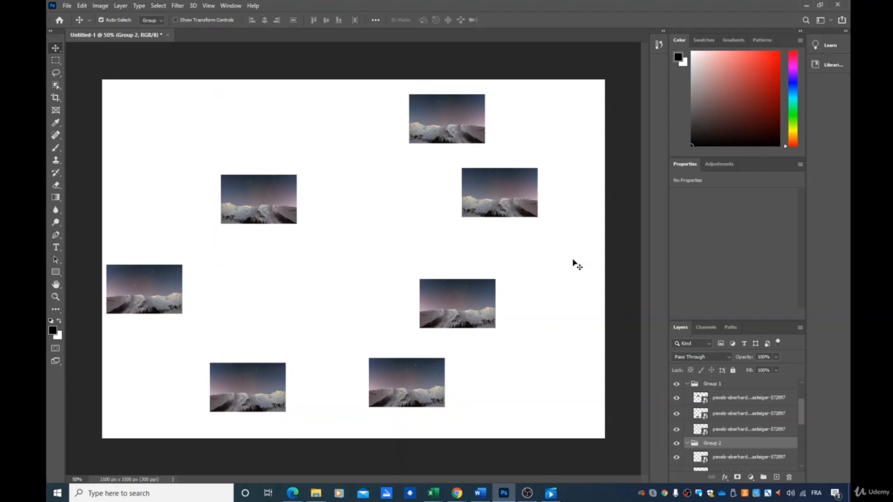
left_click_drag(462, 124, 492, 138)
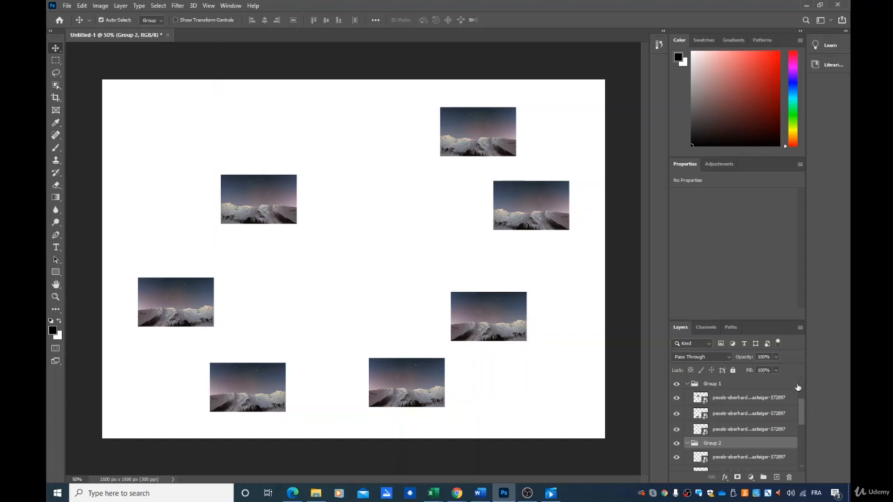
Nest Group 2 inside Group 1, and collapse and re-expand both groups to check the structure.
left_click_drag(689, 448, 723, 395)
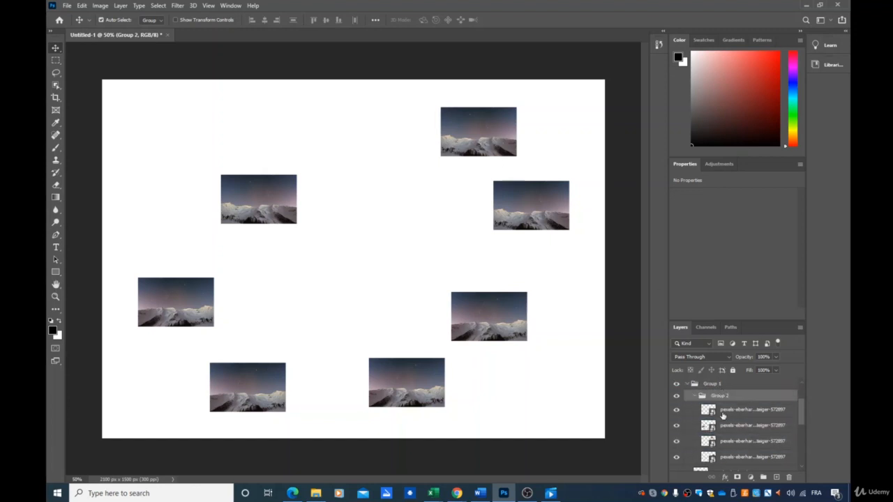
left_click(691, 387)
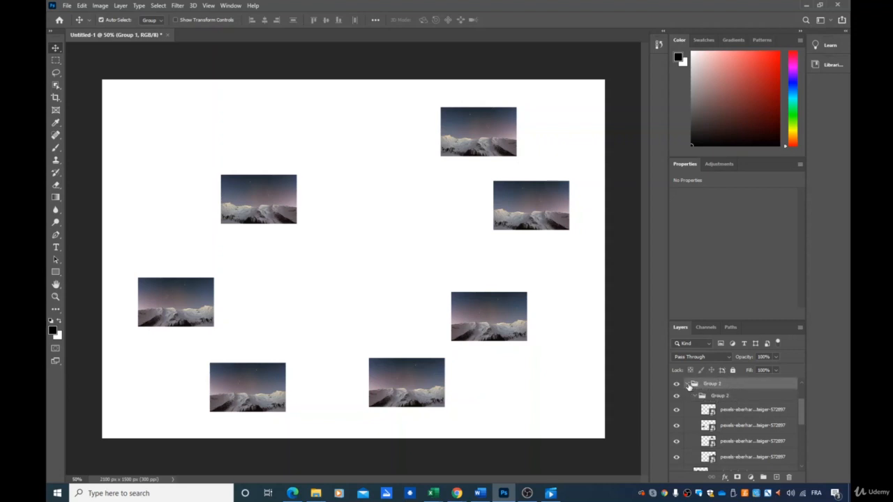
left_click(689, 386)
left_click(688, 387)
left_click(696, 398)
left_click(696, 398)
Test moving the nested groups together, and toggle the visibility of Group 1 and Group 2 off and back on.
left_click_drag(440, 172, 395, 180)
mouse_move(465, 142)
left_mouse_down()
mouse_move(446, 154)
mouse_move(380, 127)
mouse_move(462, 155)
mouse_move(489, 136)
mouse_move(463, 140)
left_mouse_up()
left_click(676, 384)
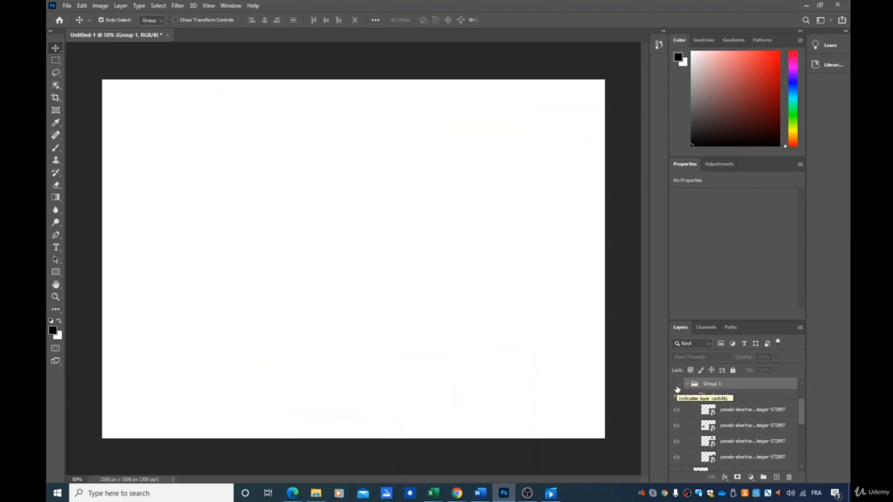
left_click(676, 386)
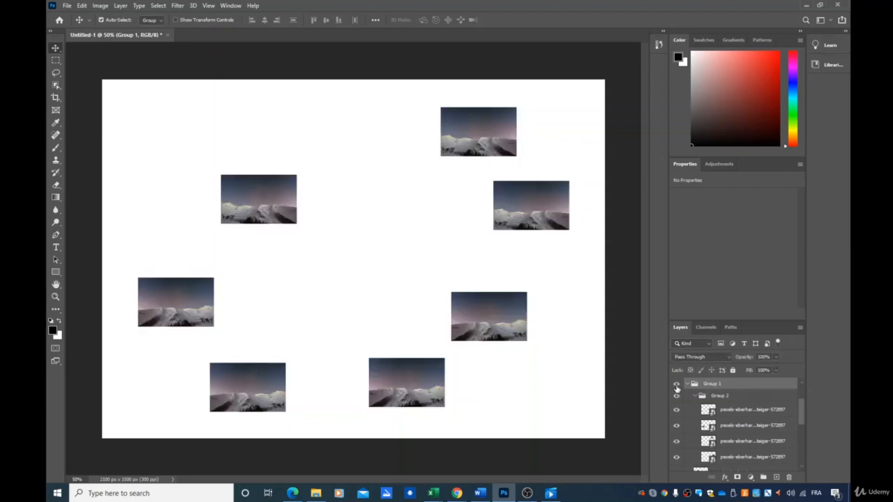
left_click(677, 397)
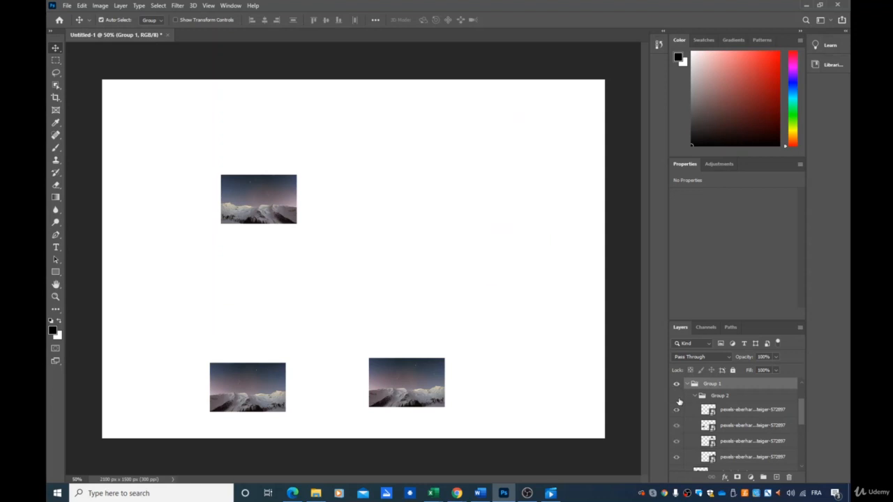
left_click(676, 397)
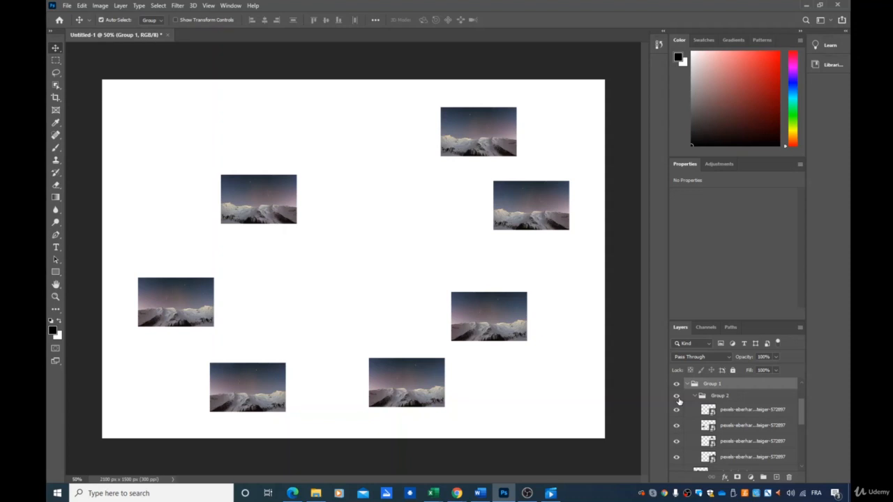
Ungroup Group 2 so its picture layers sit directly inside Group 1, and select the first of those layers.
right_click(722, 399)
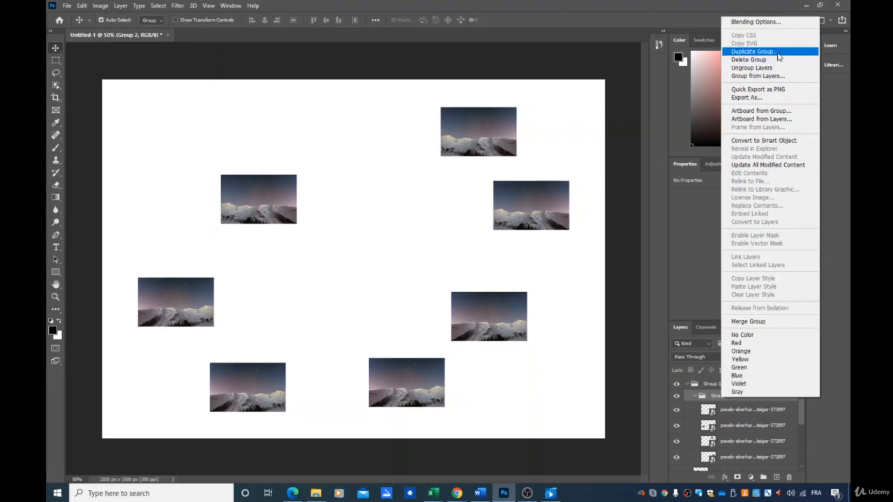
left_click(761, 68)
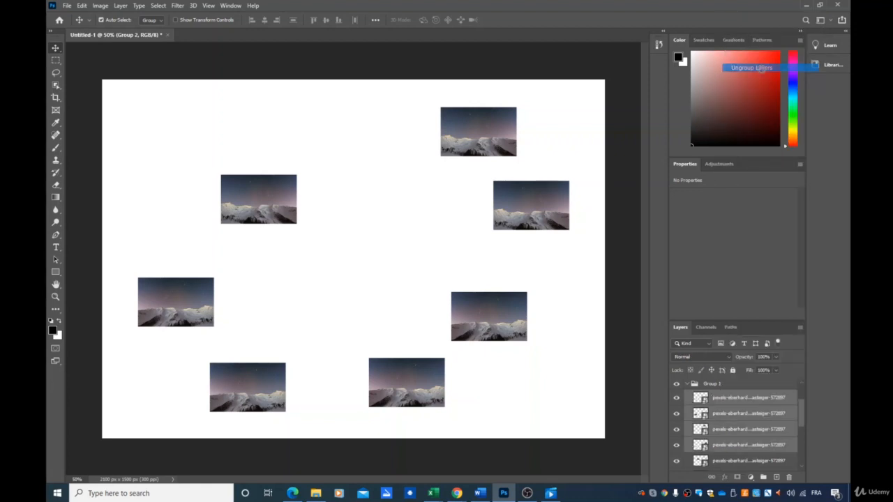
left_click(707, 386)
left_click(745, 399)
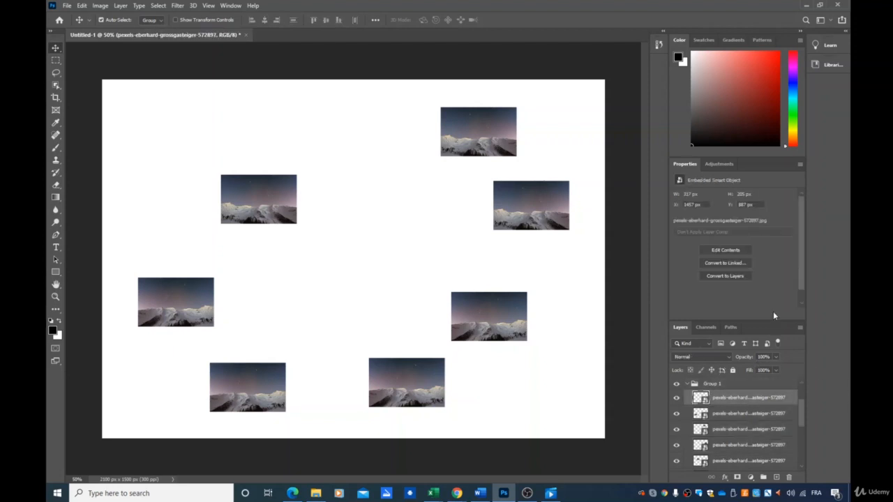
Toggle Group 1's visibility off and back on, and ungroup Group 1 into separate picture layers.
left_click(676, 384)
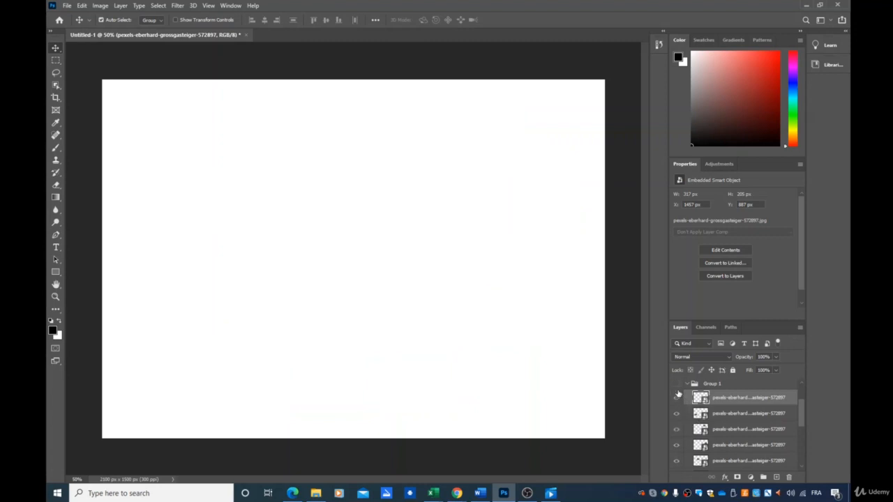
left_click(676, 385)
left_click(704, 386)
right_click(704, 385)
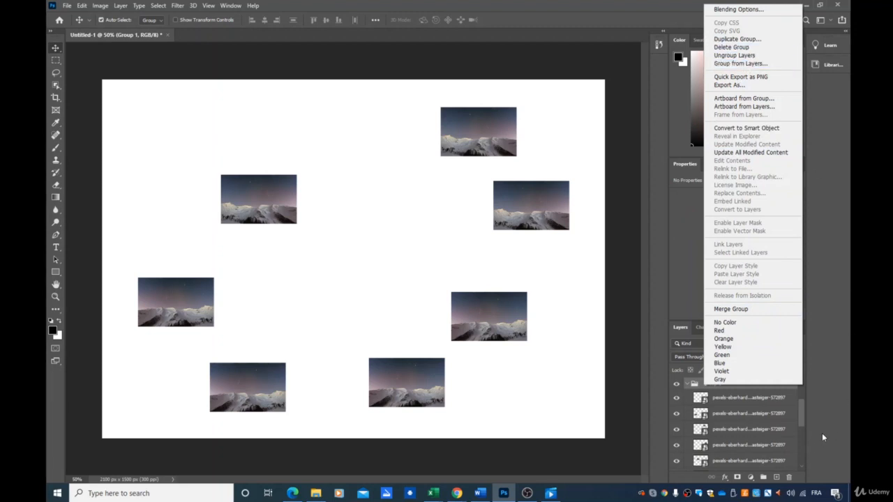
left_click(750, 57)
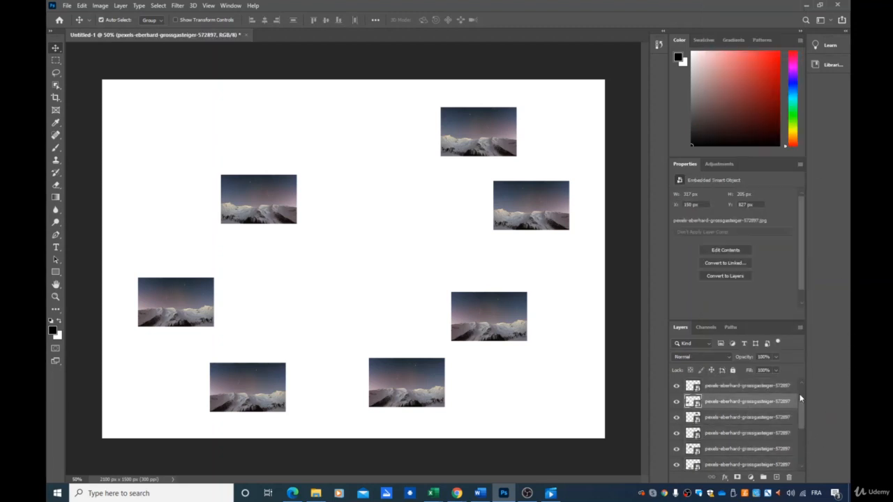
Hide five of the picture layers, leaving only the two pictures at the bottom of the canvas visible.
left_click(676, 386)
left_click(676, 402)
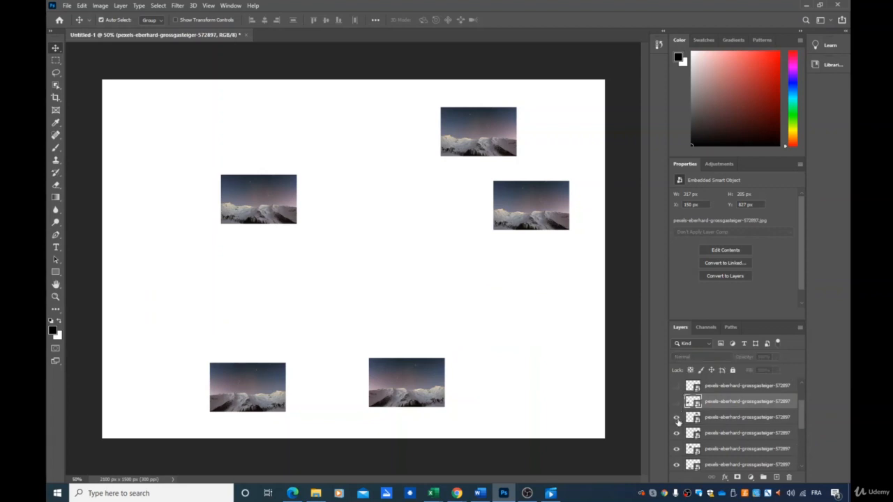
left_click(676, 417)
left_click(676, 434)
left_click(676, 448)
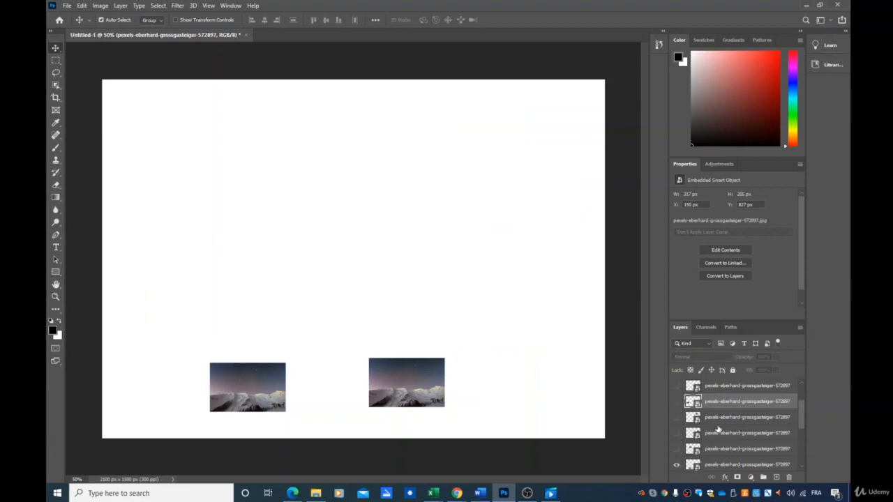
Move the two visible pictures up and place them edge to edge, left of the canvas centre.
scroll(786, 405, "down", 1)
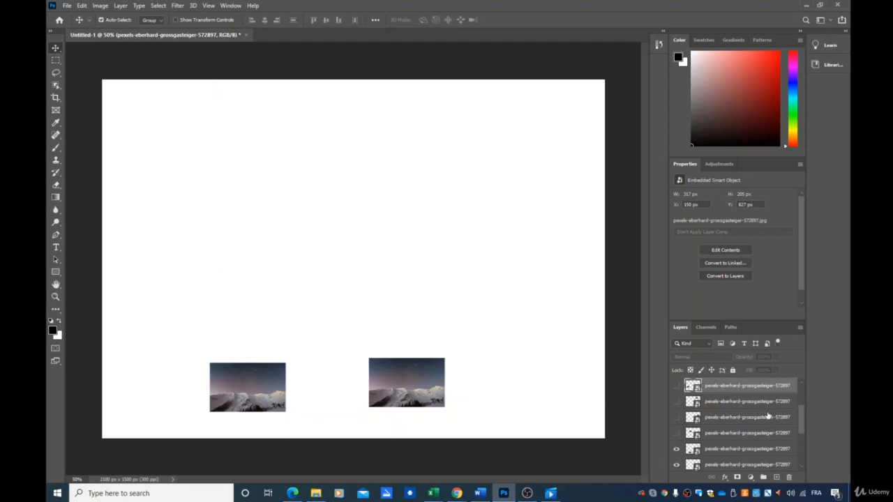
scroll(768, 417, "down", 1)
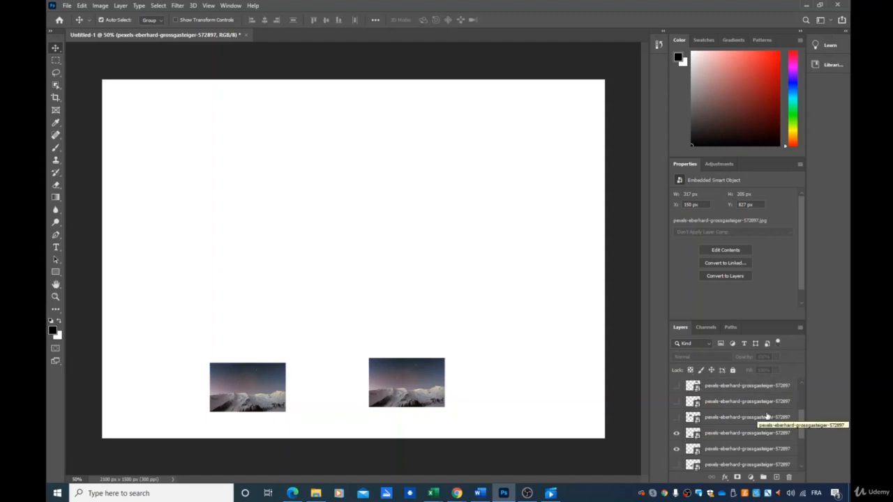
left_click_drag(255, 382, 292, 228)
left_click_drag(388, 377, 341, 233)
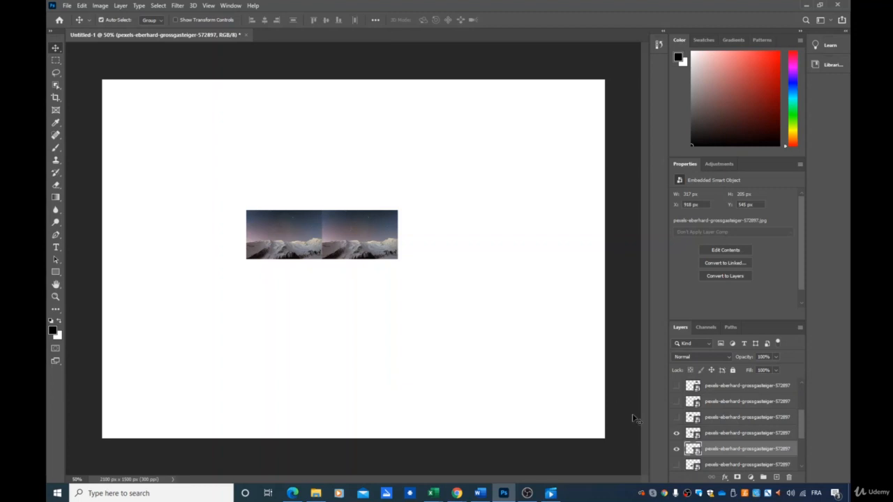
Link the two visible picture layers and move the linked pair slightly up and to the right.
left_click(743, 435)
left_click(730, 450, "ctrl")
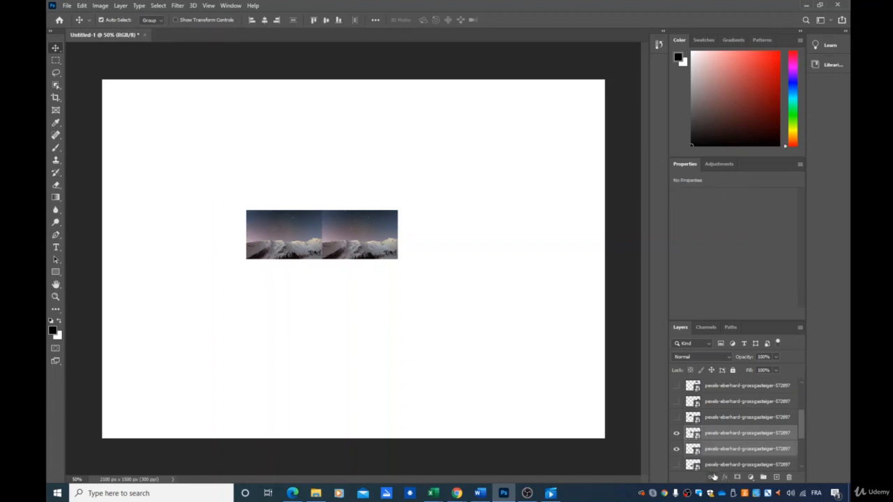
left_click(711, 477)
mouse_move(332, 242)
left_mouse_down()
mouse_move(341, 242)
mouse_move(369, 186)
mouse_move(335, 231)
left_mouse_up()
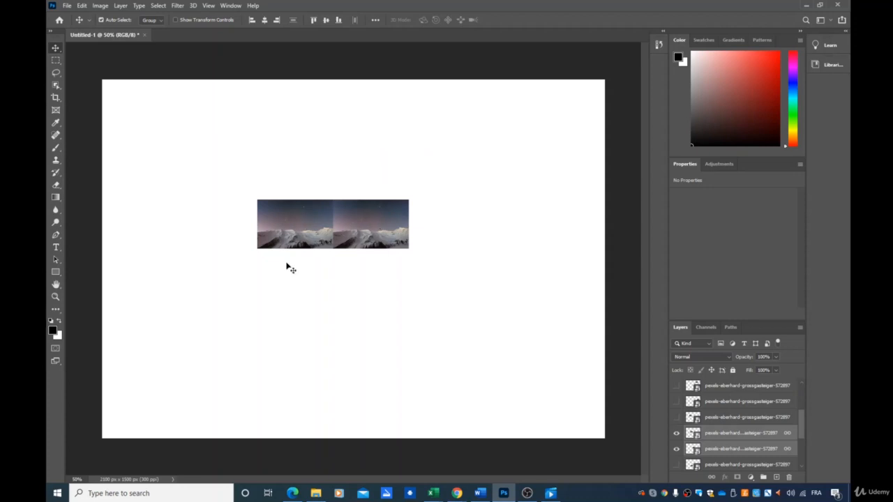
Set the Move tool's Auto-Select to Layer and move the linked pictures together slightly down the canvas.
left_click(150, 19)
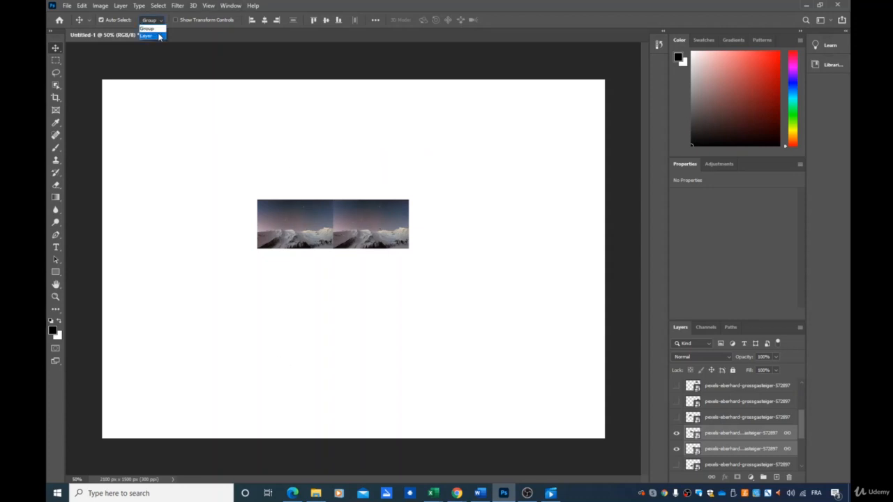
left_click(149, 36)
left_click_drag(305, 212, 350, 248)
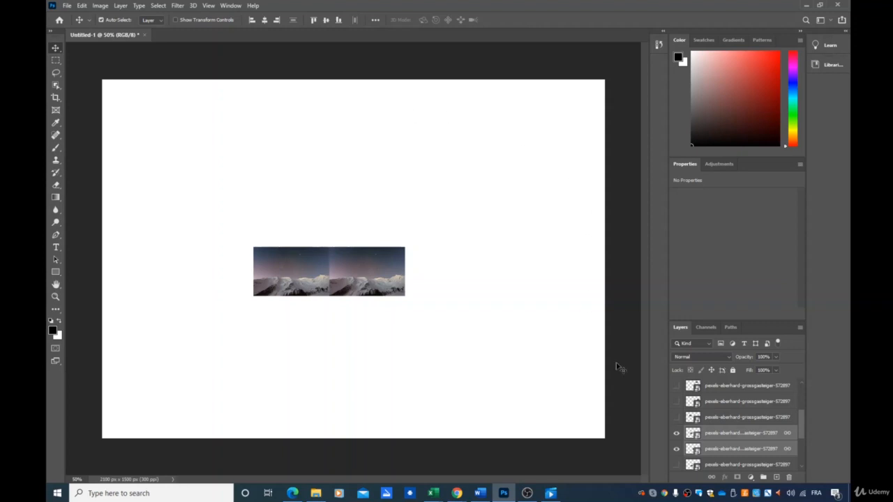
Unlink the two picture layers, merge them into one layer, and move the merged picture slightly up and left.
left_click(711, 479)
right_click(726, 435)
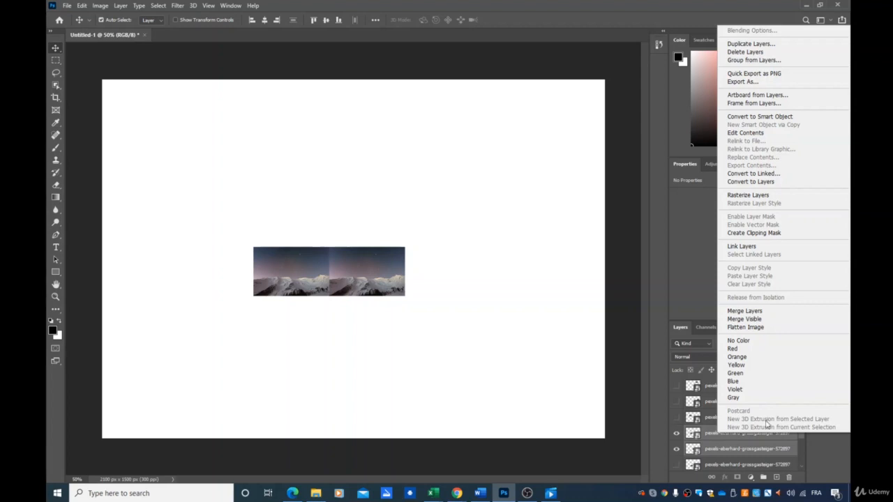
left_click(754, 311)
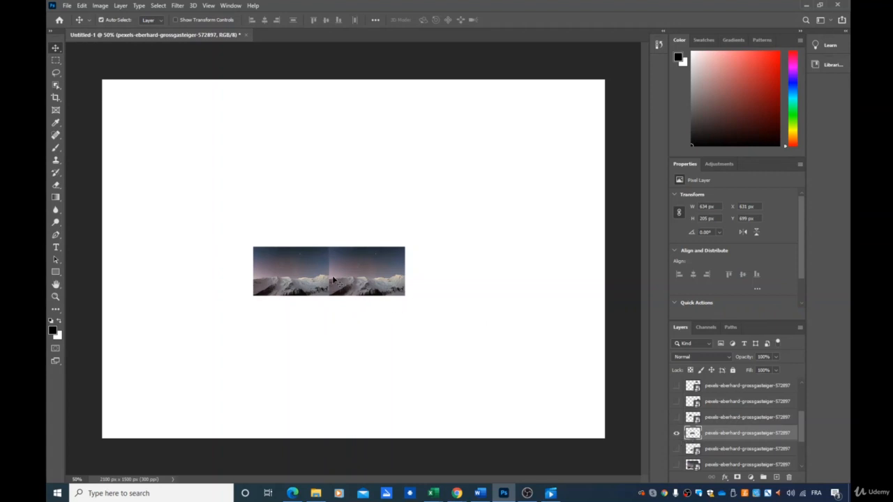
mouse_move(337, 282)
left_mouse_down()
mouse_move(392, 268)
mouse_move(366, 203)
mouse_move(329, 266)
left_mouse_up()
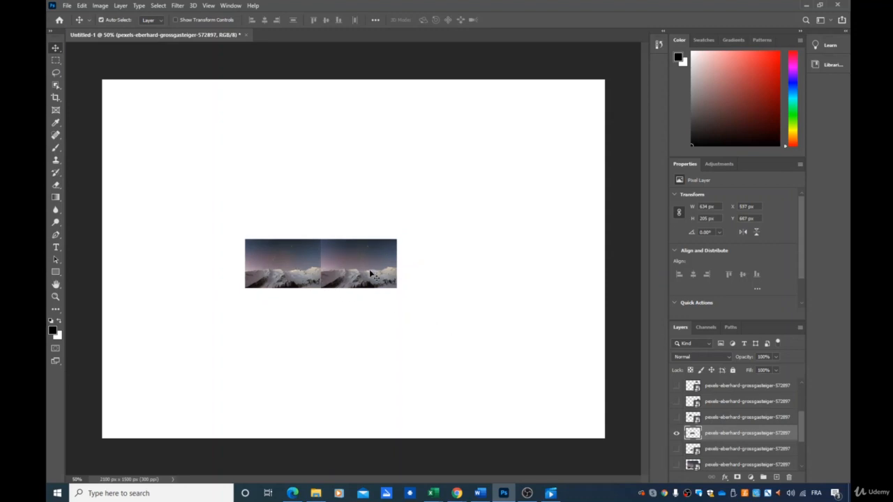
Toggle the merged layer's visibility off and on, and move the merged picture to the exact centre of the canvas.
left_click(677, 434)
left_click(676, 434)
left_click(676, 434)
left_click(676, 434)
left_click_drag(316, 271, 349, 251)
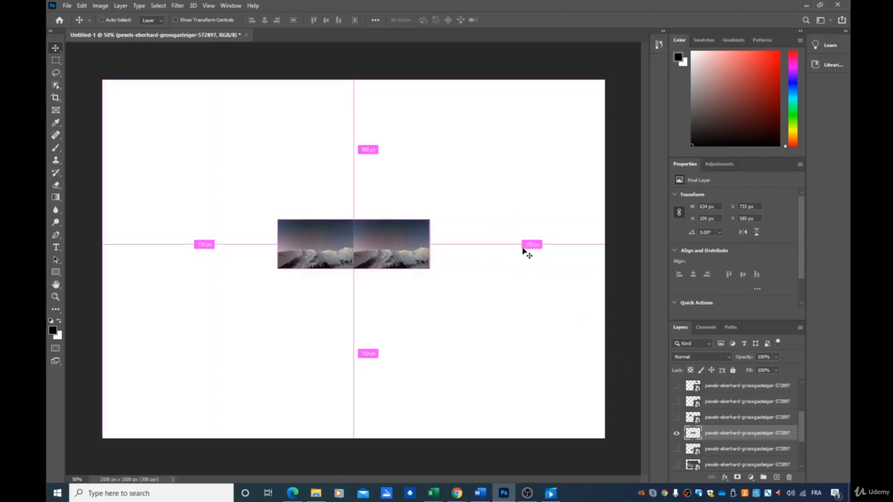
Free-transform the merged picture through several sizes and positions, ending at about 138% scale in the upper-left half of the canvas.
key("ctrl+t")
left_click_drag(432, 268, 574, 425)
left_click_drag(487, 300, 335, 172)
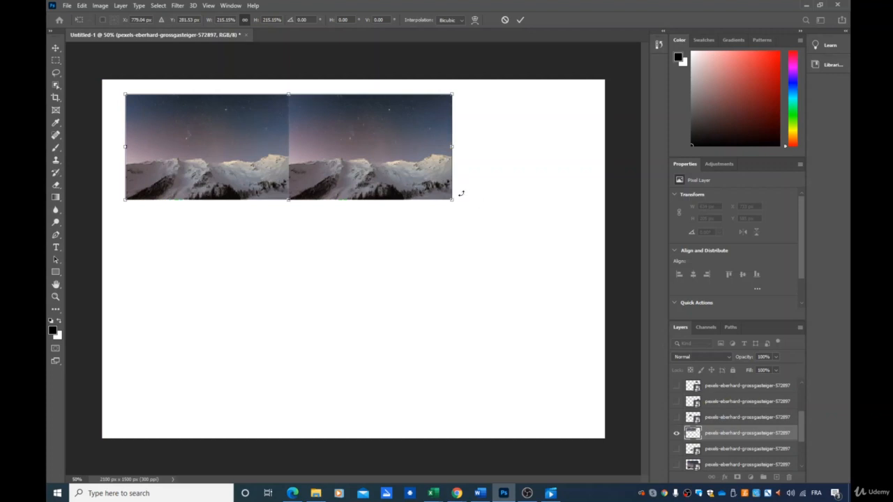
left_click_drag(453, 200, 579, 362)
left_click_drag(361, 141, 341, 206)
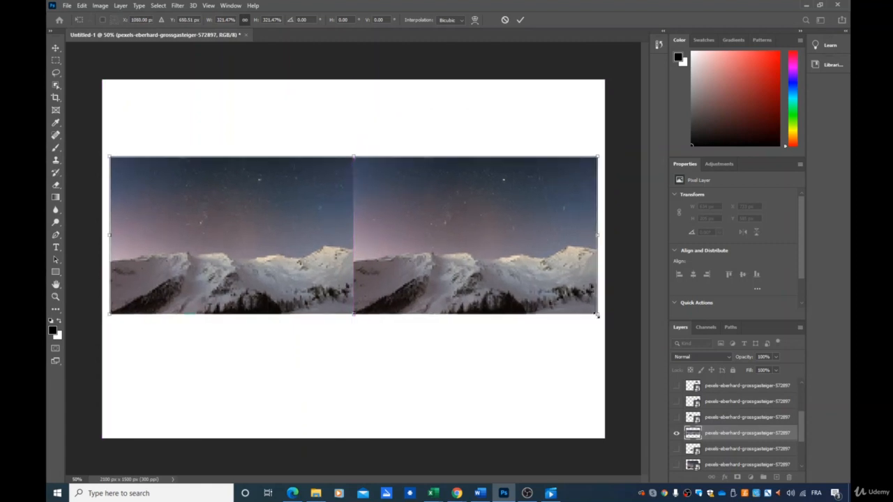
left_click_drag(600, 314, 370, 176)
left_click_drag(289, 182, 390, 183)
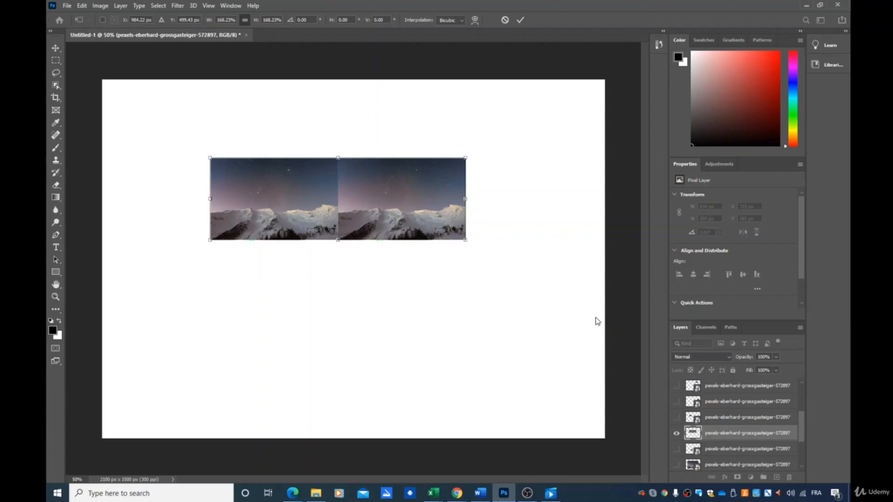
left_click_drag(466, 239, 421, 220)
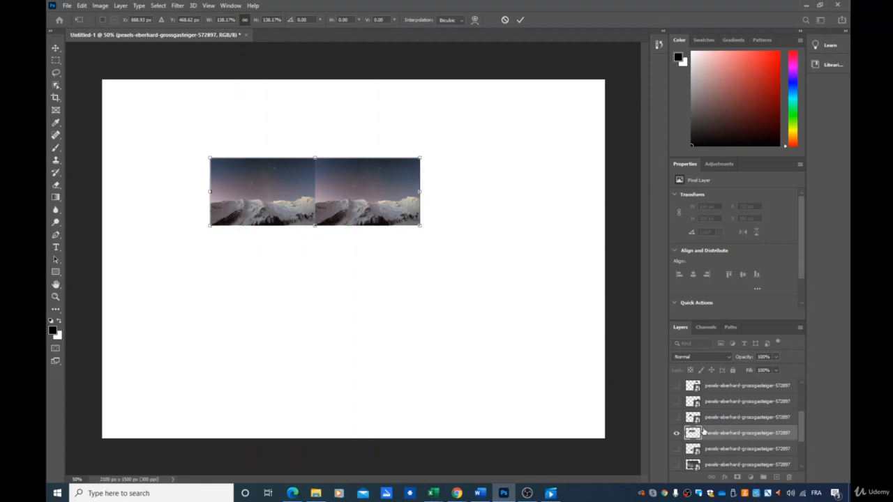
Show two hidden picture layers and place their pictures edge to edge below the merged picture, flush with its right edge.
left_click(676, 386)
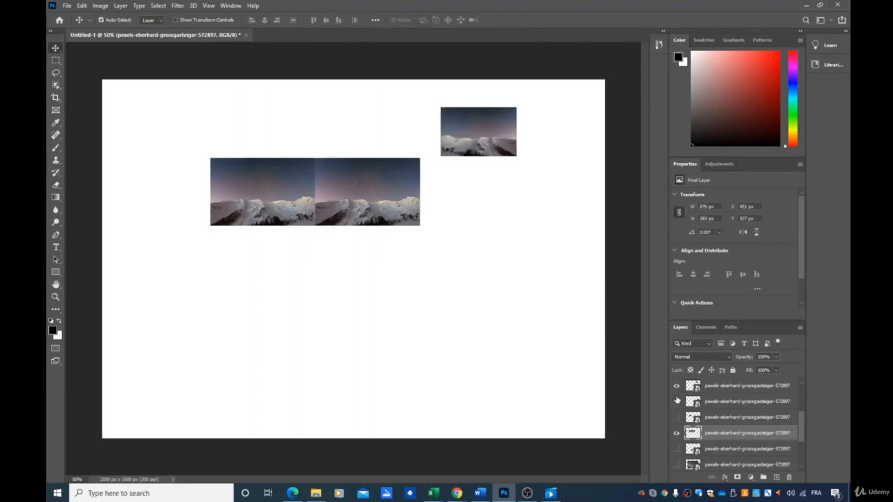
left_click(676, 401)
left_click_drag(488, 143, 472, 217)
left_click_drag(417, 292, 307, 283)
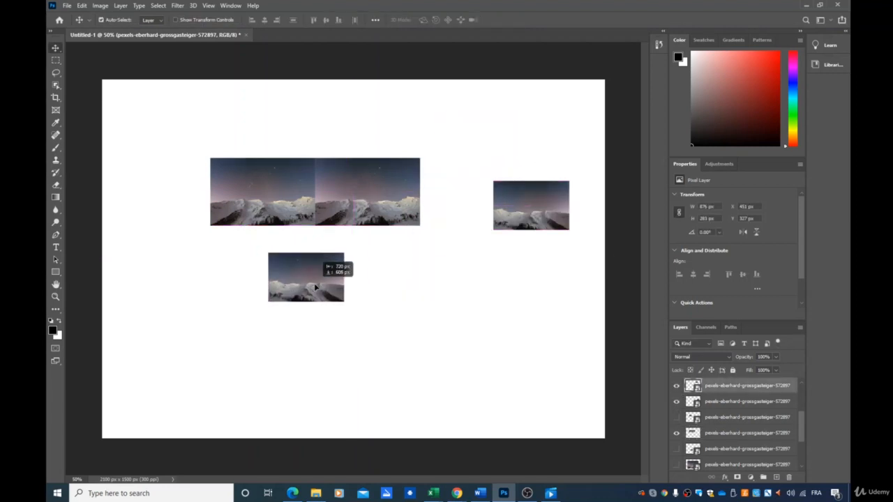
left_click_drag(541, 216, 402, 288)
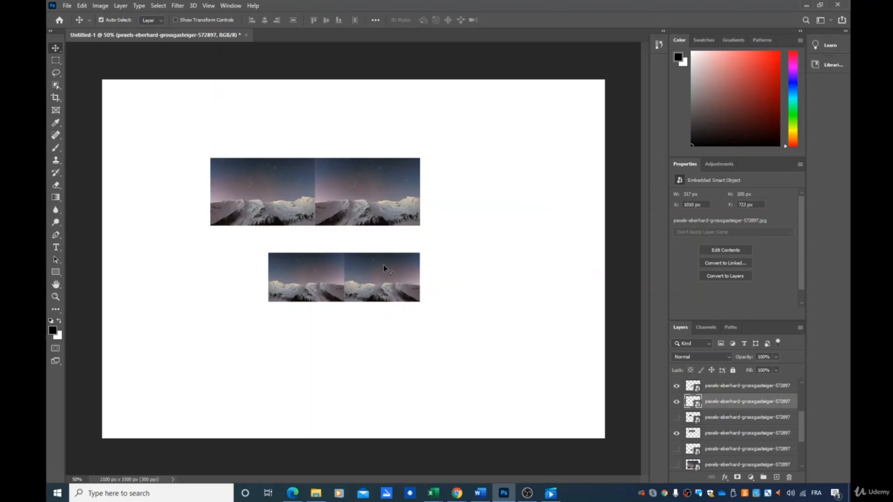
mouse_move(305, 282)
left_mouse_down()
mouse_move(264, 281)
mouse_move(314, 281)
mouse_move(304, 280)
left_mouse_up()
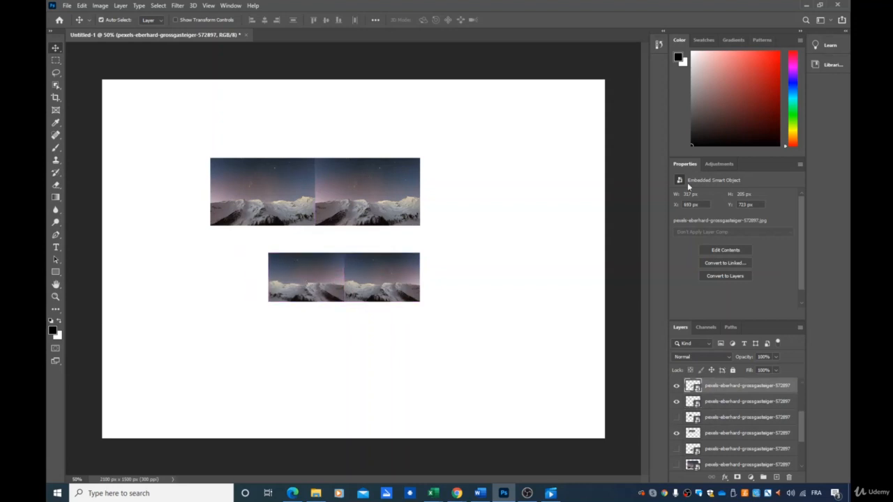